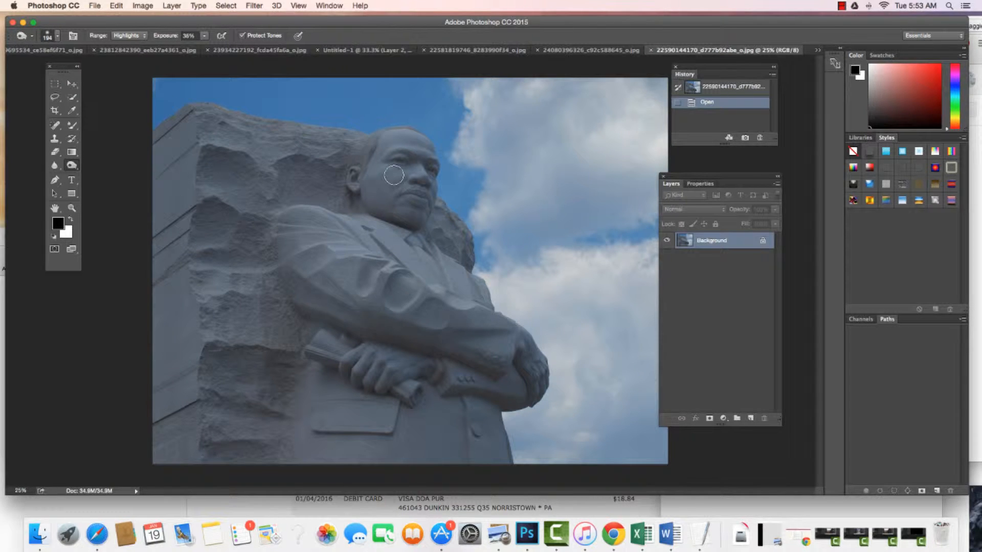
# Duplicate the Background layer and rename the copy "edited".
pyautogui.click(171, 6)
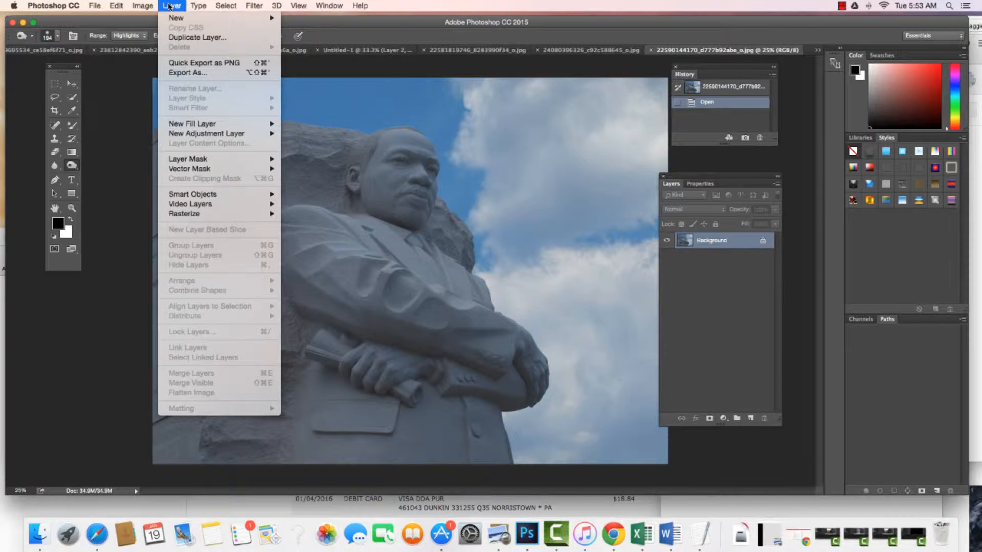
pyautogui.click(176, 38)
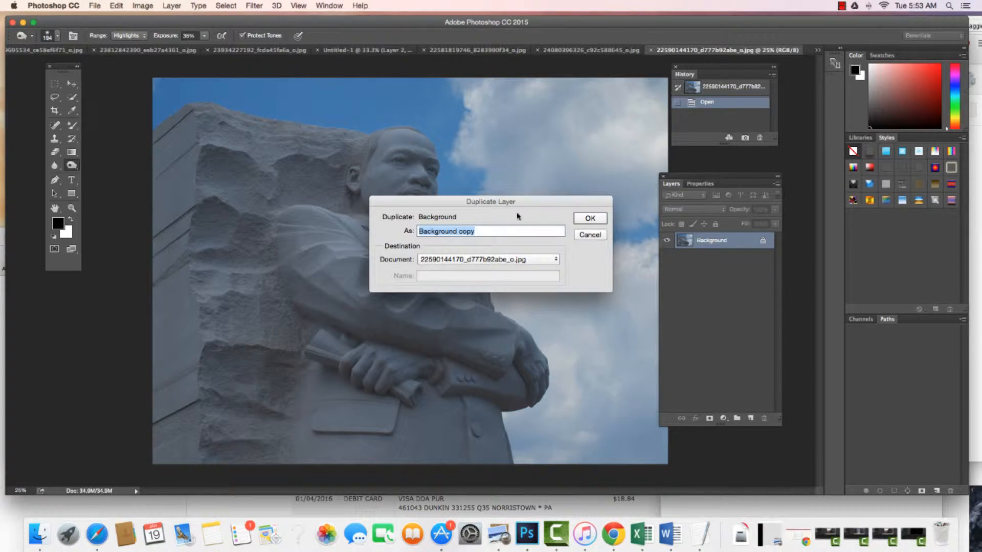
pyautogui.click(589, 218)
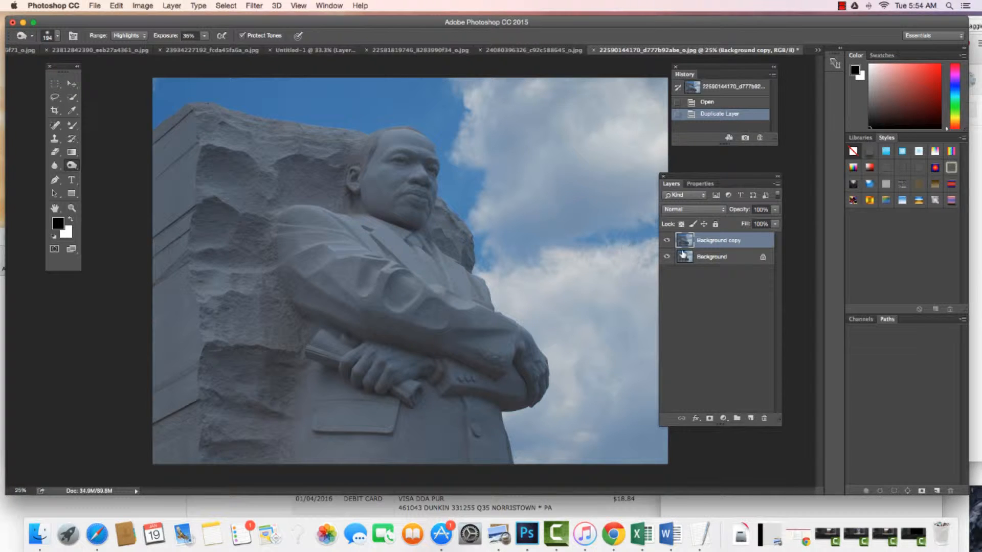
pyautogui.doubleClick(721, 239)
pyautogui.write('ad')
pyautogui.click(687, 242)
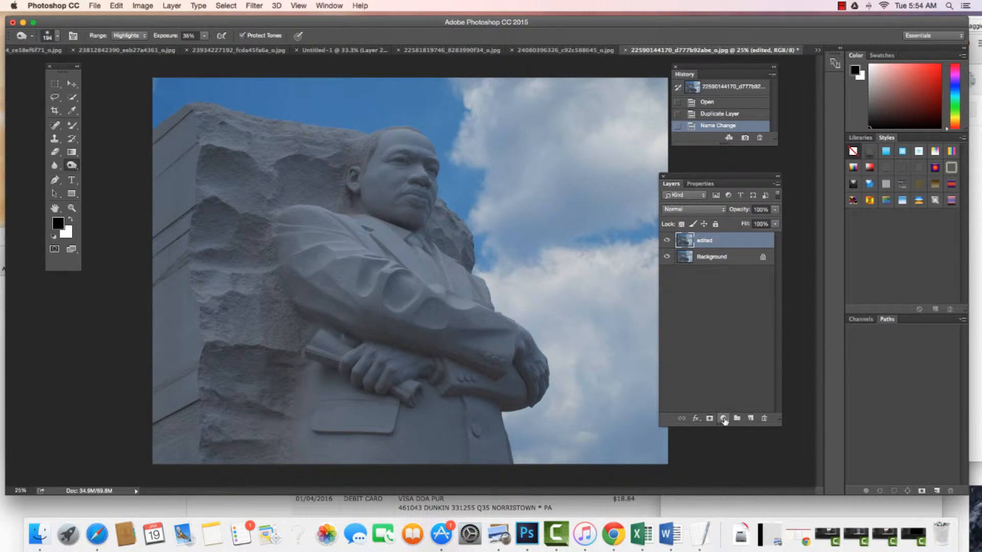
pyautogui.click(724, 419)
pyautogui.moveTo(742, 509)
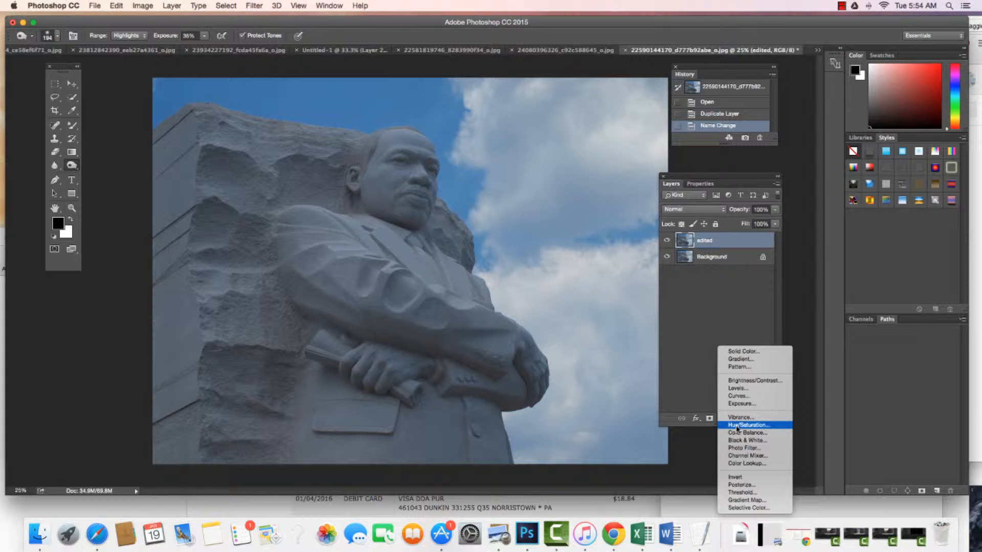
pyautogui.click(737, 440)
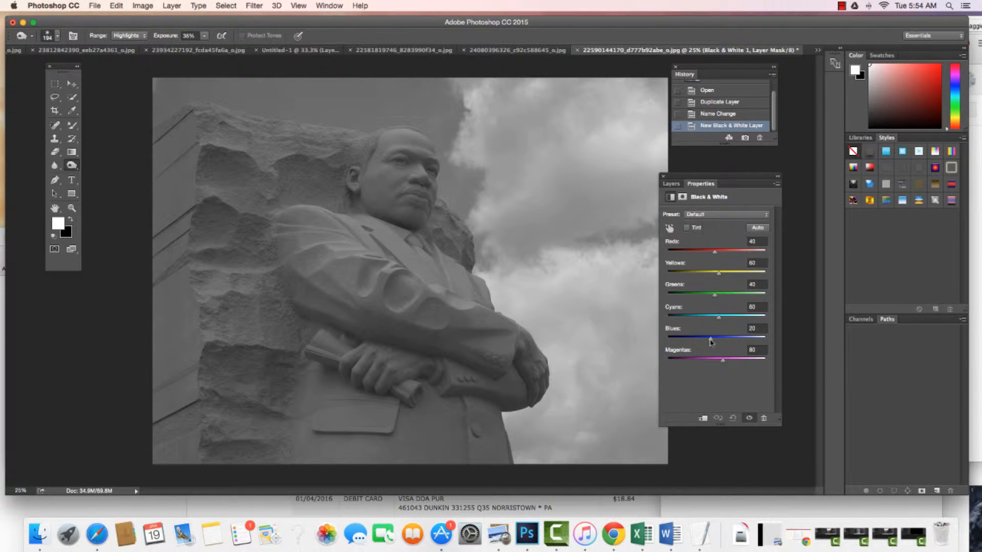
pyautogui.moveTo(711, 339); pyautogui.dragTo(724, 343)
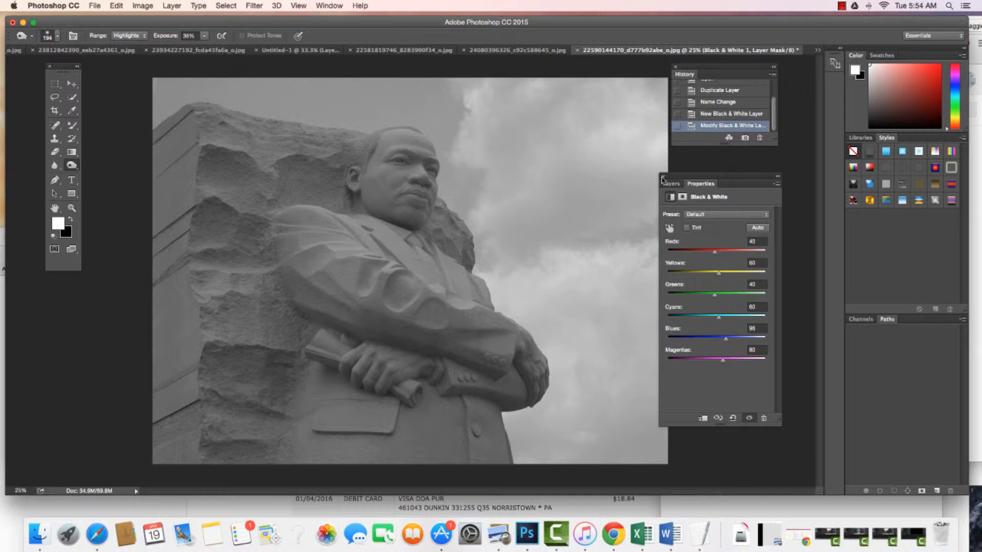
pyautogui.moveTo(664, 180); pyautogui.dragTo(691, 189)
pyautogui.click(700, 194)
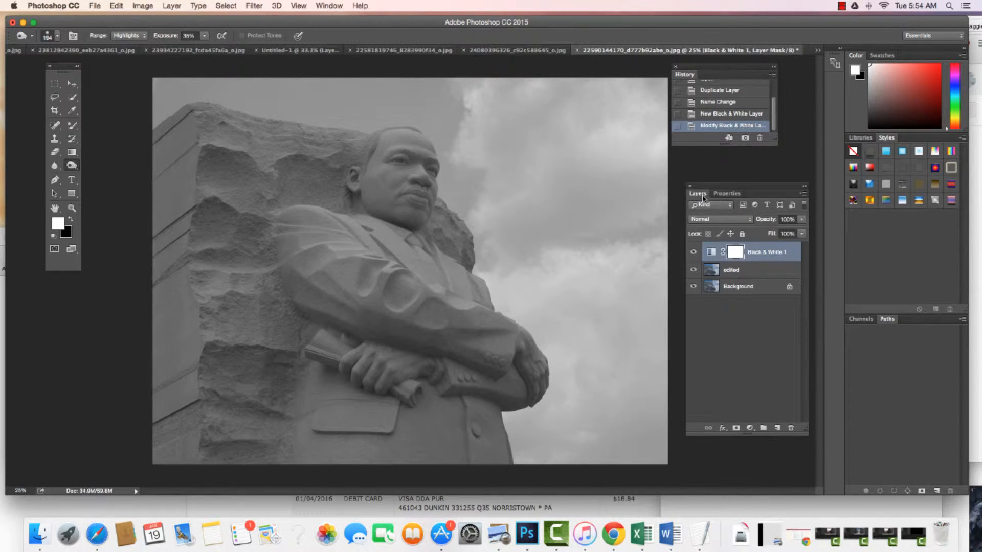
pyautogui.click(716, 252)
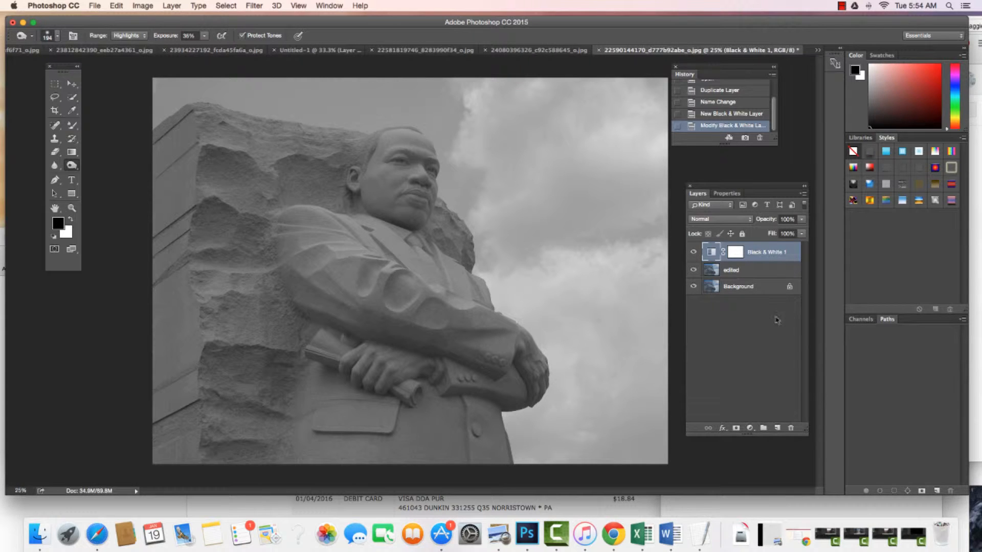
pyautogui.click(792, 429)
pyautogui.click(582, 187)
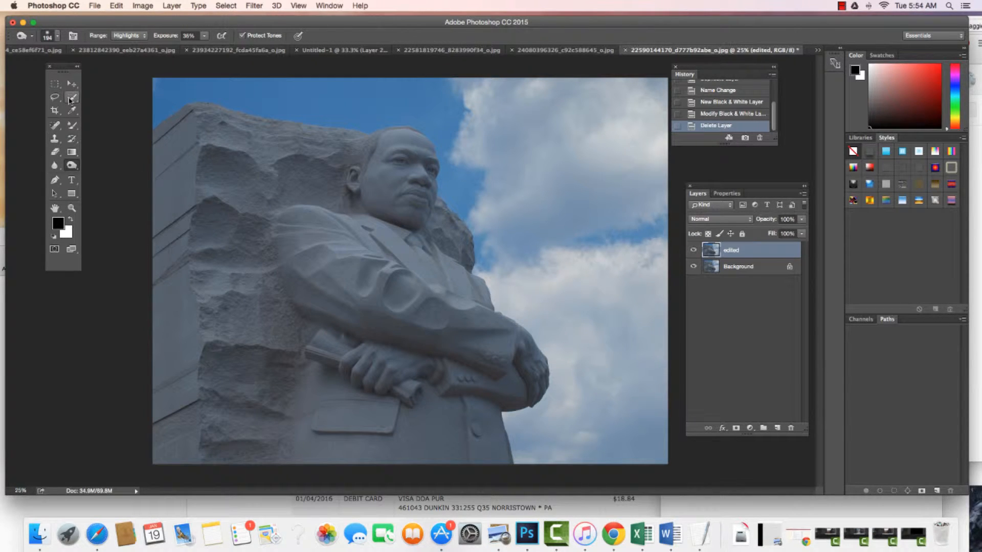
# Select the whole statue and the rock behind it, excluding the sky, using Quick Selection with a 60 px brush.
pyautogui.moveTo(72, 97); pyautogui.dragTo(88, 97)
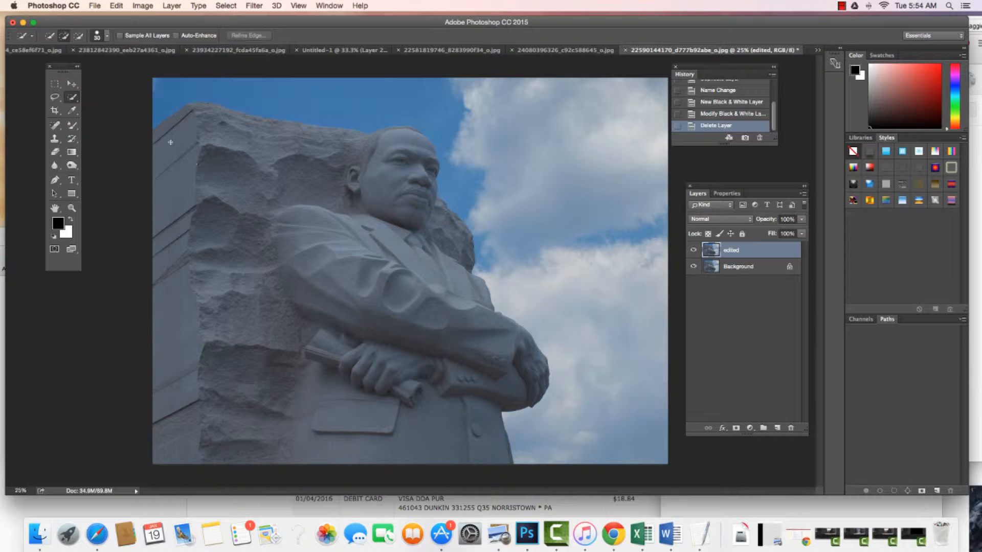
pyautogui.click(107, 40)
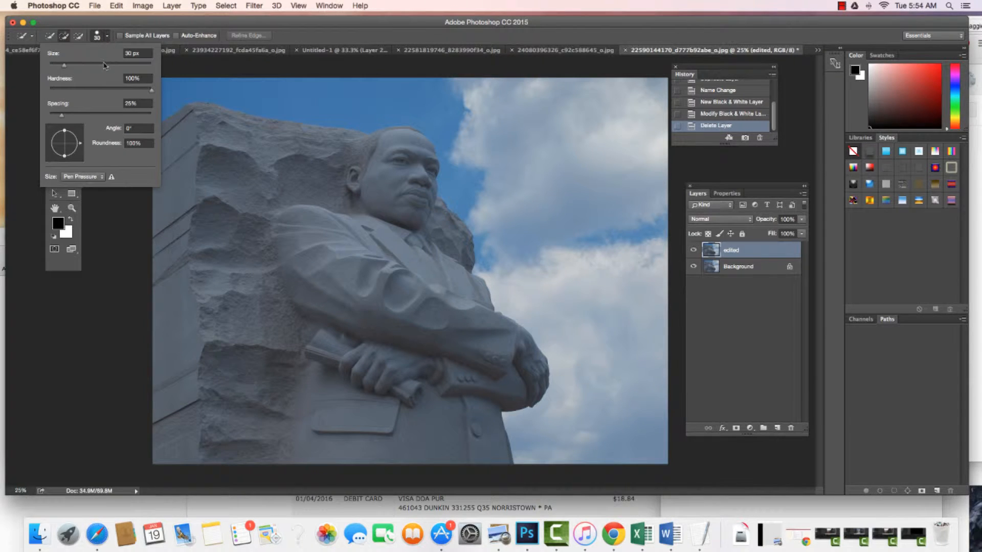
pyautogui.moveTo(65, 69); pyautogui.dragTo(80, 70)
pyautogui.click(179, 156)
pyautogui.moveTo(210, 155)
pyautogui.mouseDown()
pyautogui.moveTo(221, 134)
pyautogui.moveTo(187, 123)
pyautogui.moveTo(217, 105)
pyautogui.moveTo(257, 151)
pyautogui.moveTo(307, 158)
pyautogui.moveTo(337, 202)
pyautogui.moveTo(361, 169)
pyautogui.moveTo(403, 152)
pyautogui.mouseUp()
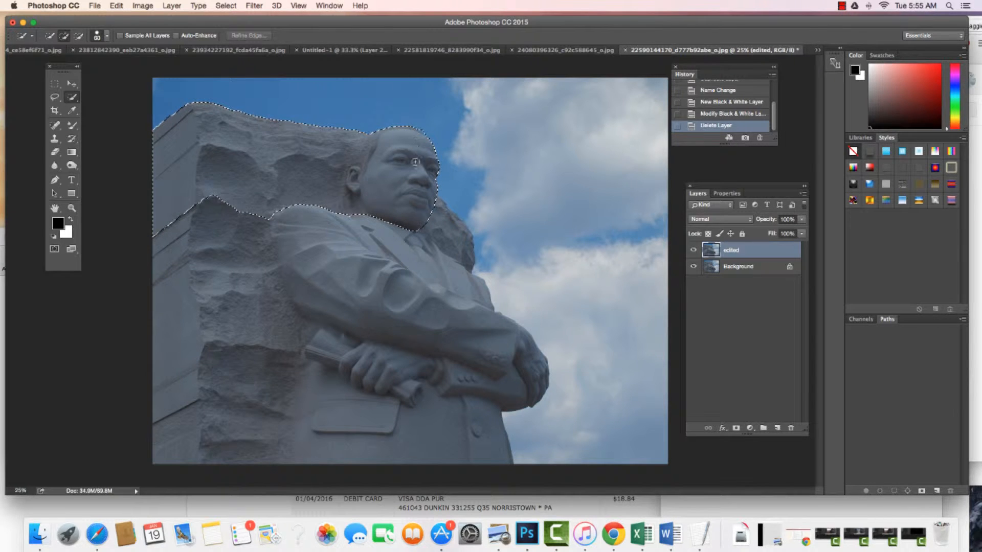
pyautogui.moveTo(419, 214)
pyautogui.mouseDown()
pyautogui.moveTo(436, 230)
pyautogui.moveTo(457, 339)
pyautogui.moveTo(504, 385)
pyautogui.moveTo(481, 424)
pyautogui.mouseUp()
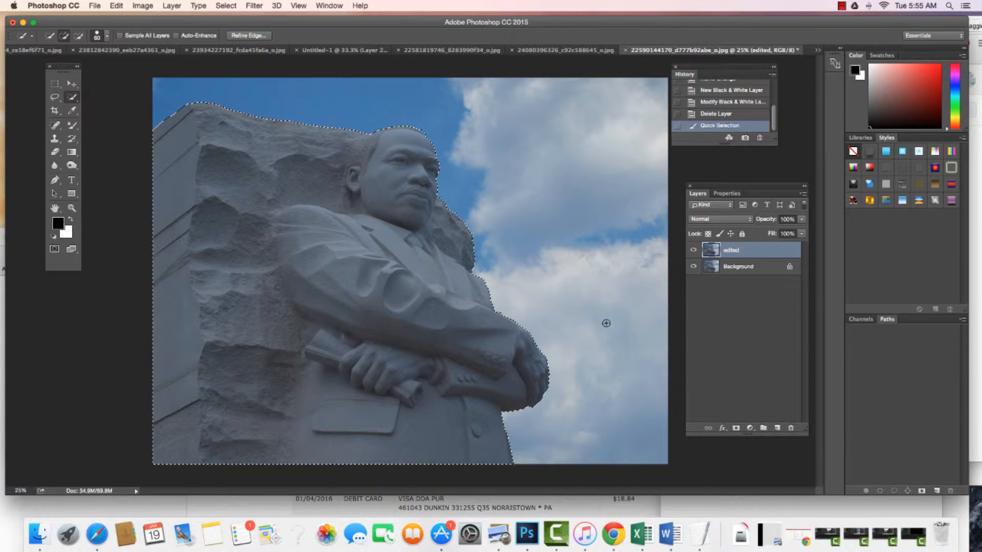
# Add a Levels adjustment layer for the selected statue with black input 24 and white input 156, and compare it with the previous state.
pyautogui.click(750, 428)
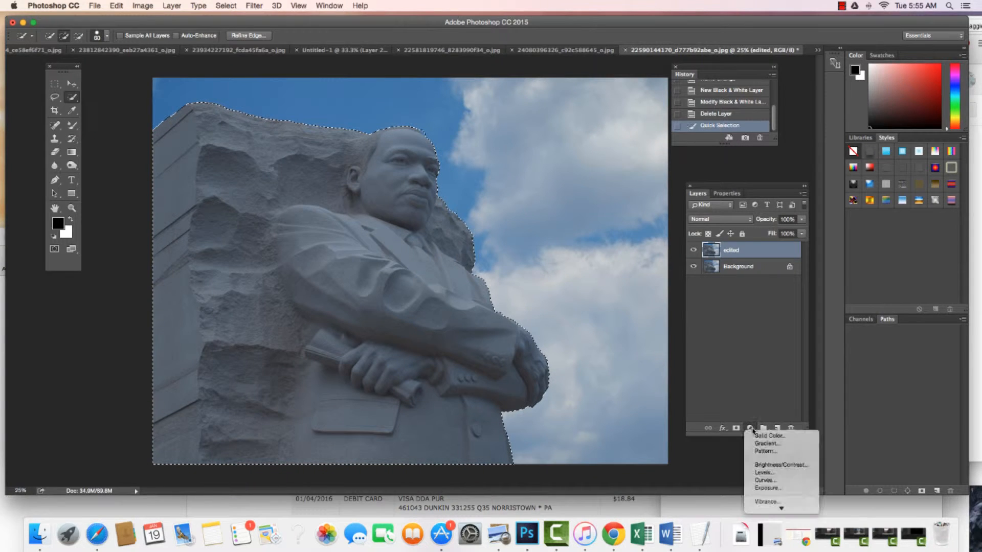
pyautogui.click(762, 473)
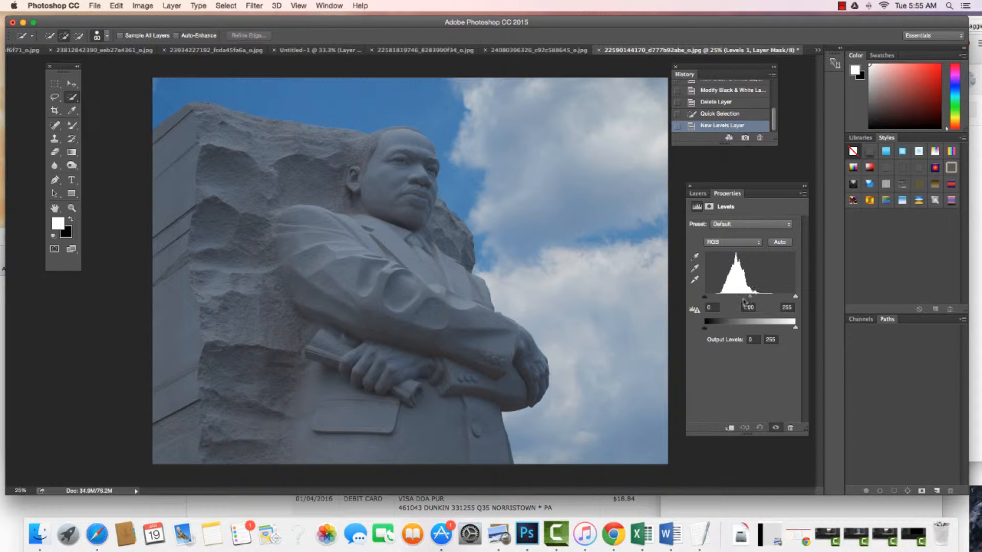
pyautogui.moveTo(705, 298); pyautogui.dragTo(714, 299)
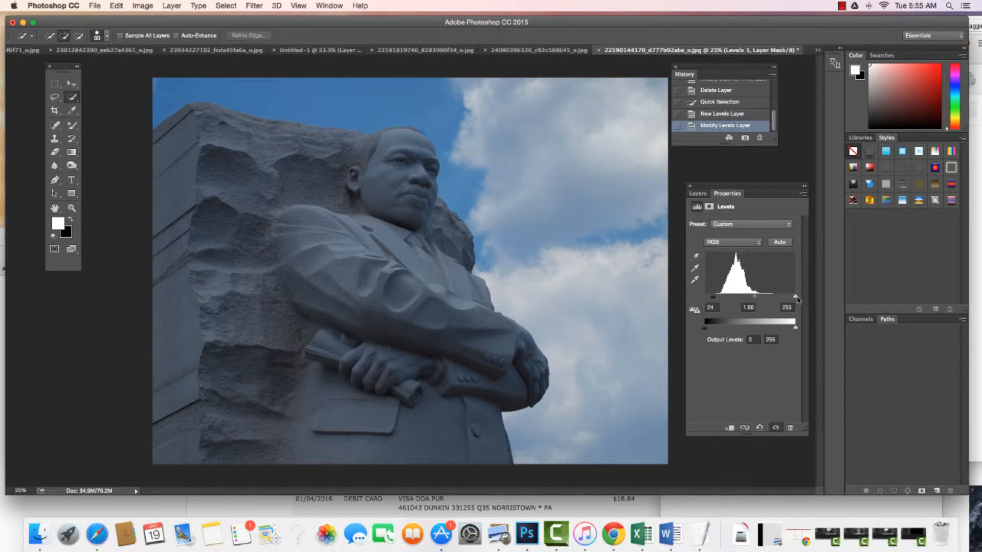
pyautogui.moveTo(795, 298); pyautogui.dragTo(780, 298)
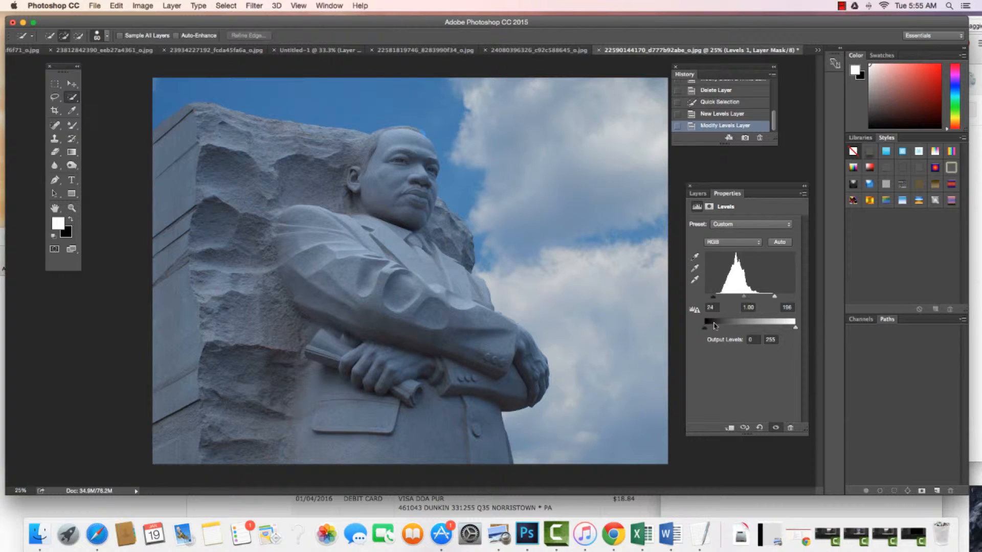
pyautogui.click(745, 428)
pyautogui.click(745, 428)
pyautogui.click(745, 428)
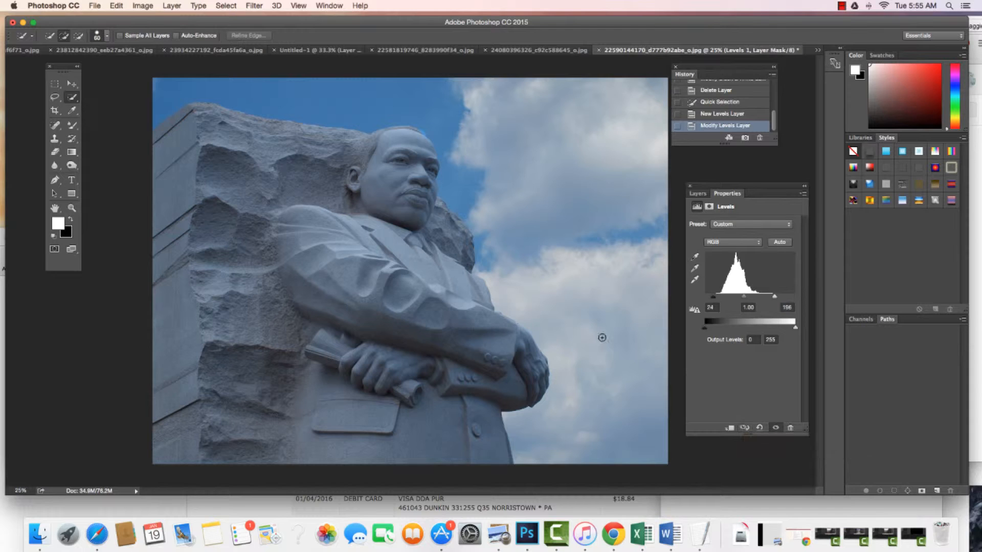
# Paint black on the Levels layer mask with the Brush tool along the sky edge beside the statue's forehead.
pyautogui.click(696, 194)
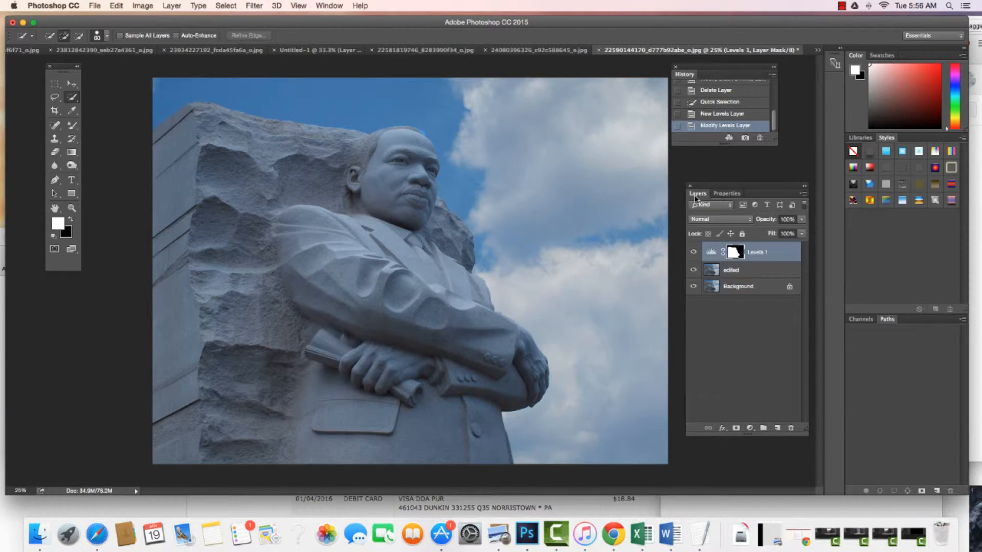
pyautogui.doubleClick(735, 254)
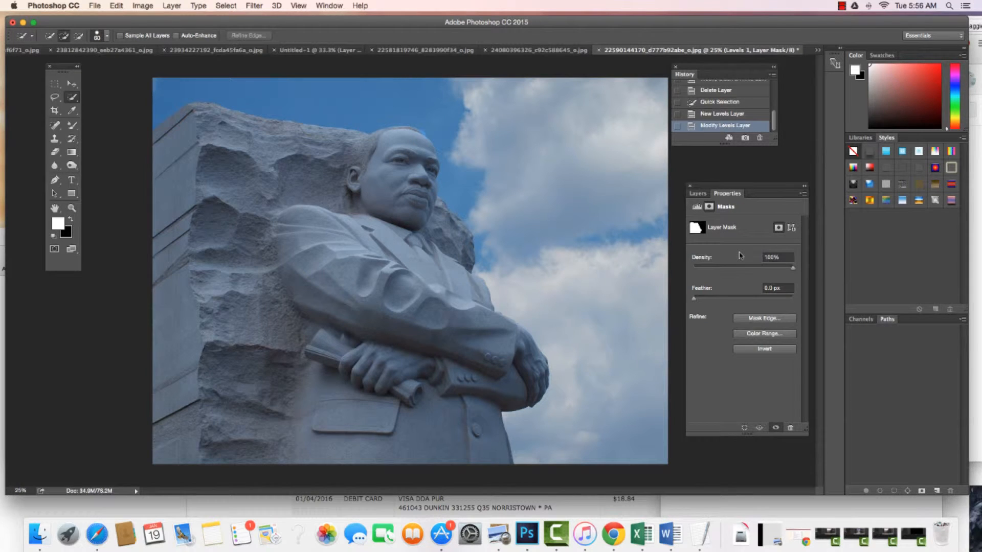
pyautogui.click(70, 221)
pyautogui.click(72, 125)
pyautogui.click(114, 123)
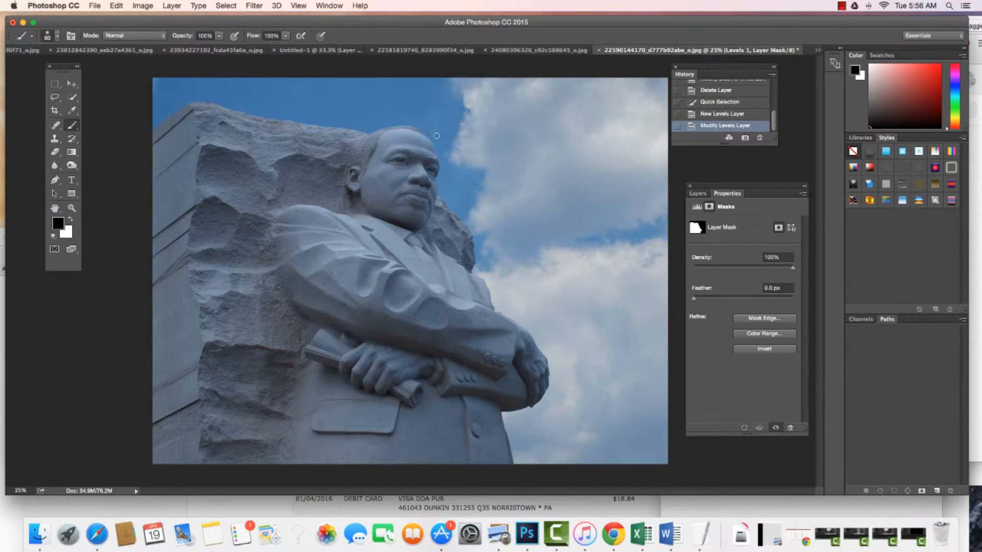
pyautogui.moveTo(436, 135); pyautogui.dragTo(454, 128)
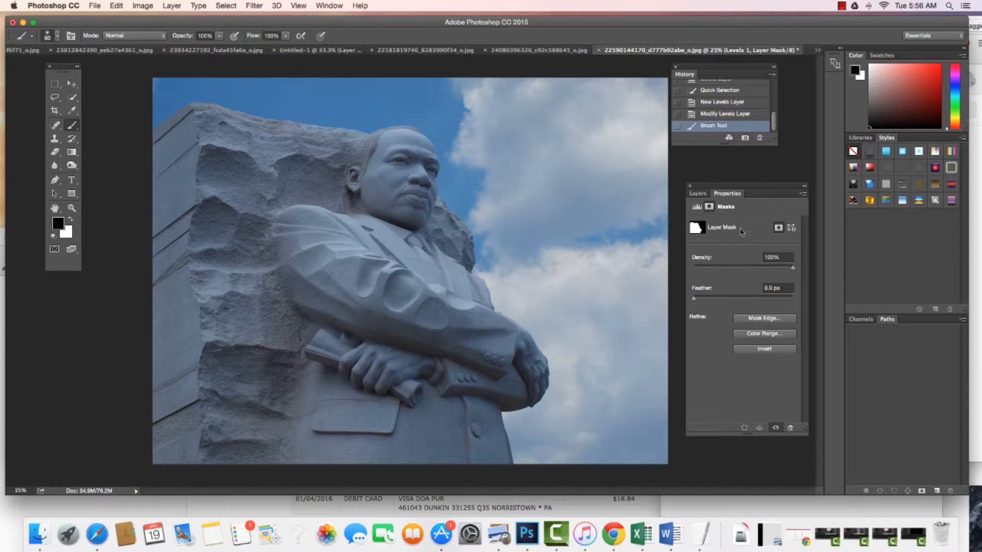
# Compare the image with and without the Levels adjustment by toggling that layer's visibility.
pyautogui.rightClick(697, 198)
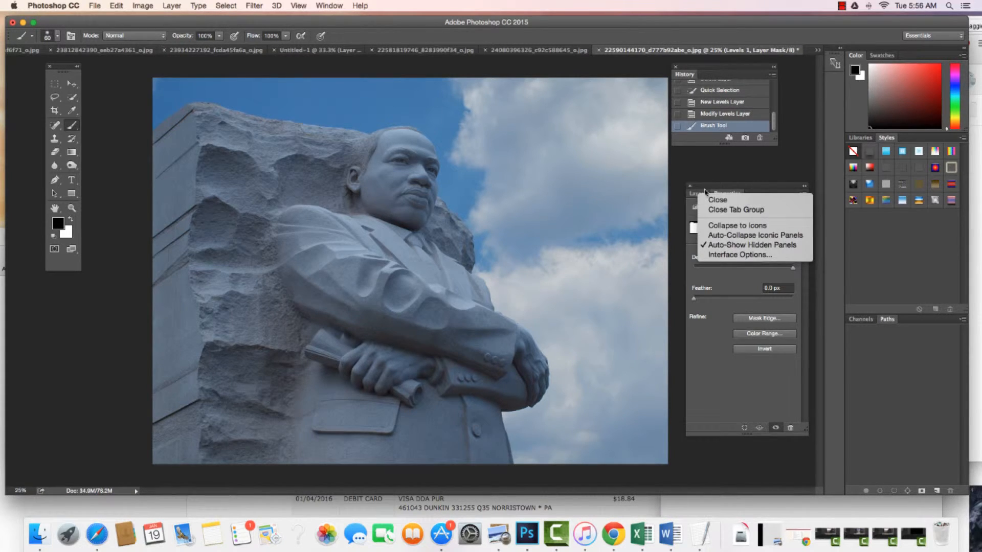
pyautogui.click(711, 191)
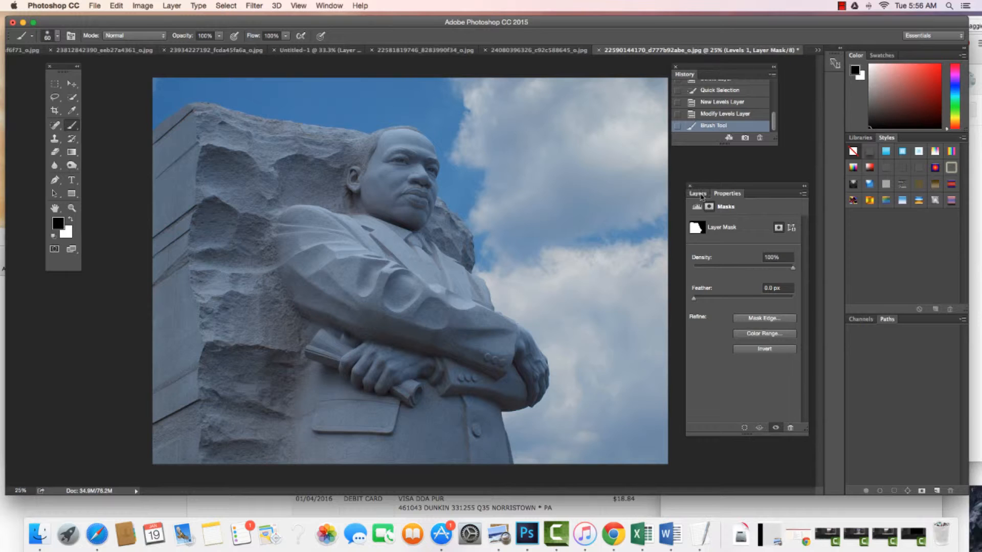
pyautogui.click(699, 194)
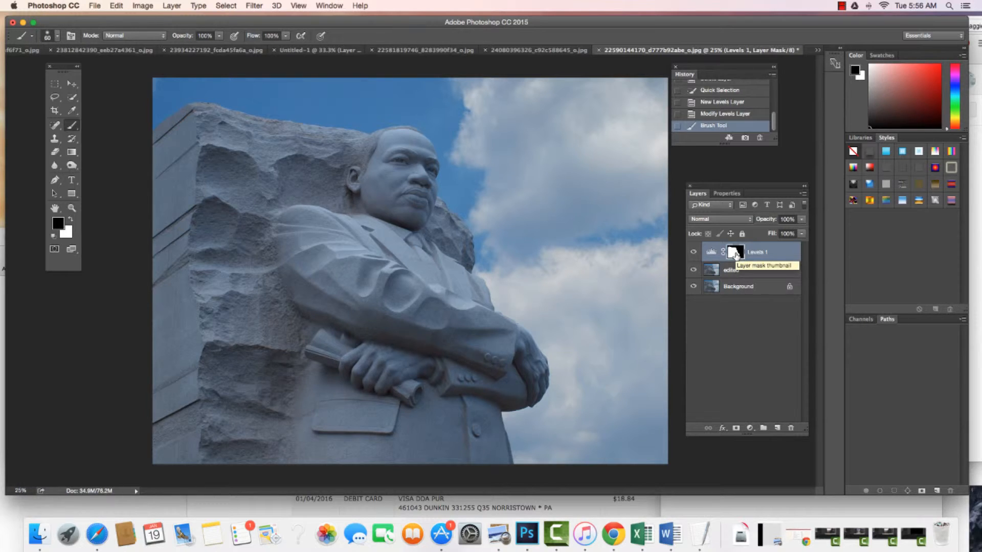
pyautogui.click(693, 253)
pyautogui.click(694, 253)
# Add a Black & White adjustment layer above the Levels layer and check the Levels effect in monochrome.
pyautogui.click(750, 429)
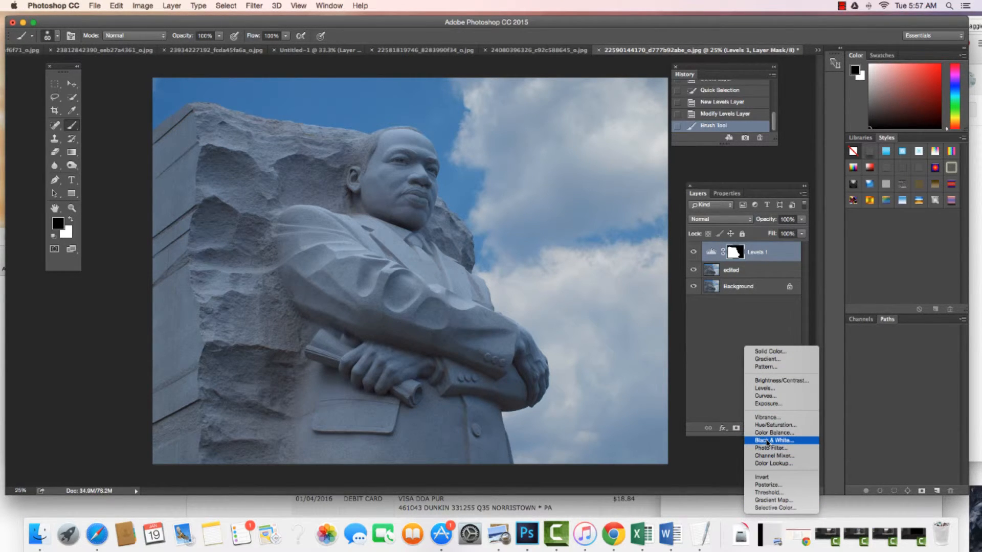
pyautogui.click(767, 441)
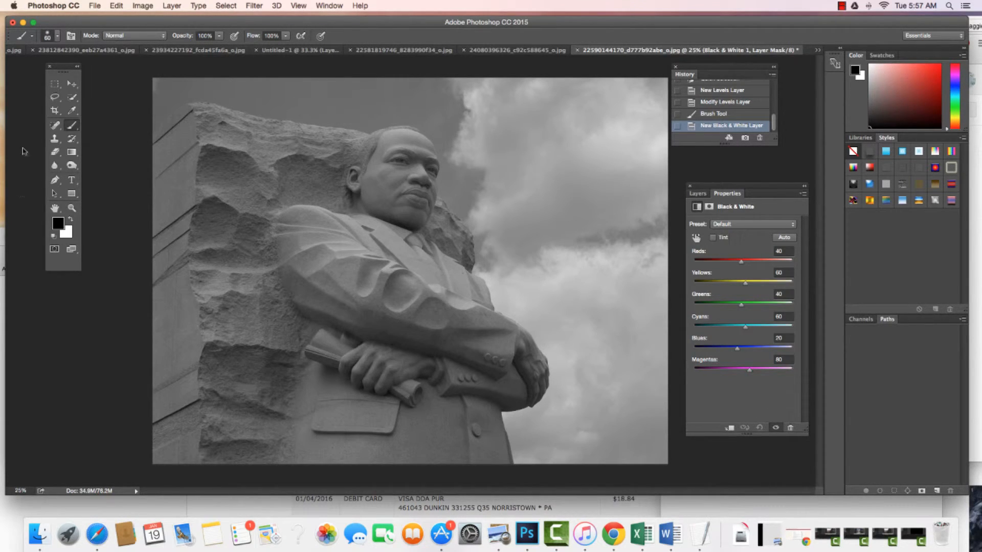
pyautogui.click(72, 84)
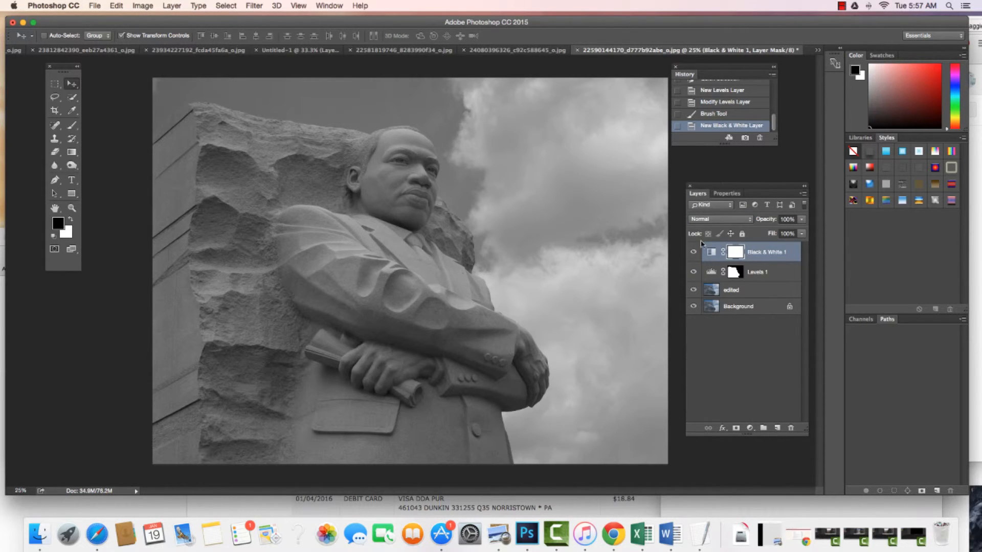
pyautogui.click(694, 272)
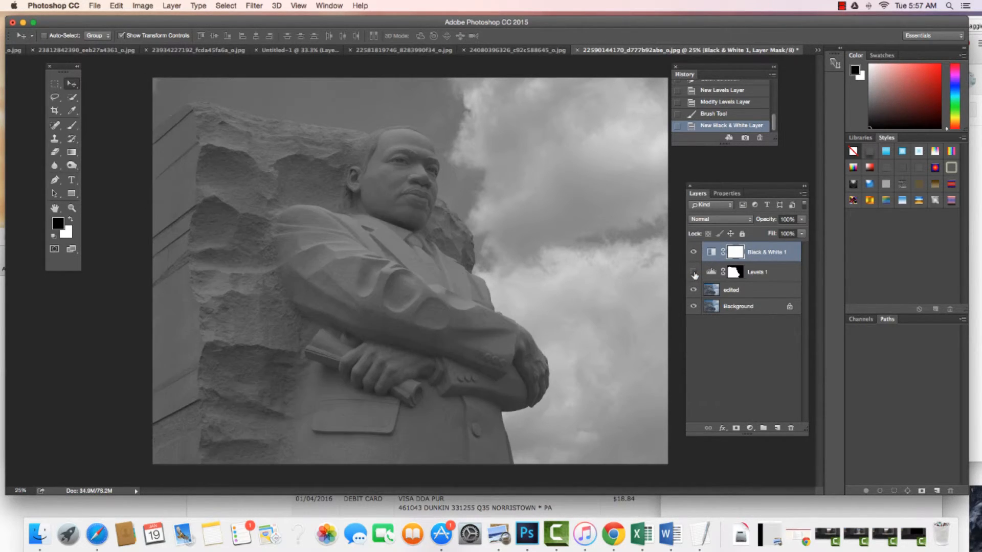
pyautogui.click(694, 272)
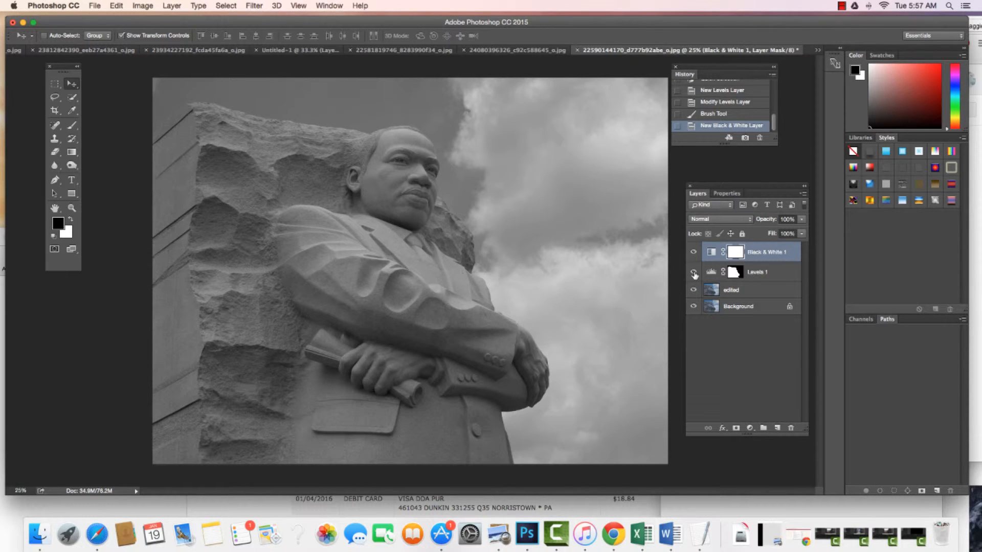
# Select the edited layer and set up the Dodge tool with its range set to Highlights.
pyautogui.click(737, 289)
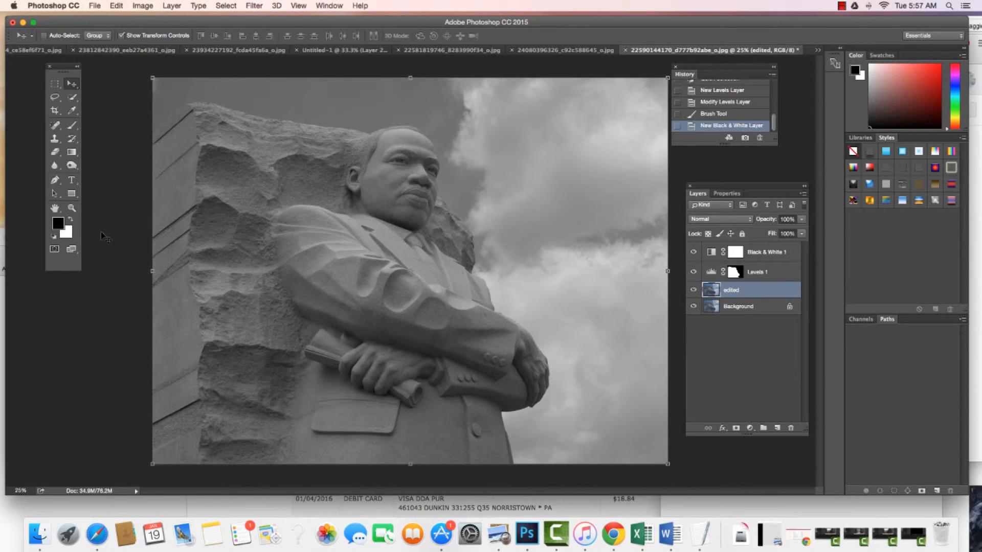
pyautogui.click(77, 173)
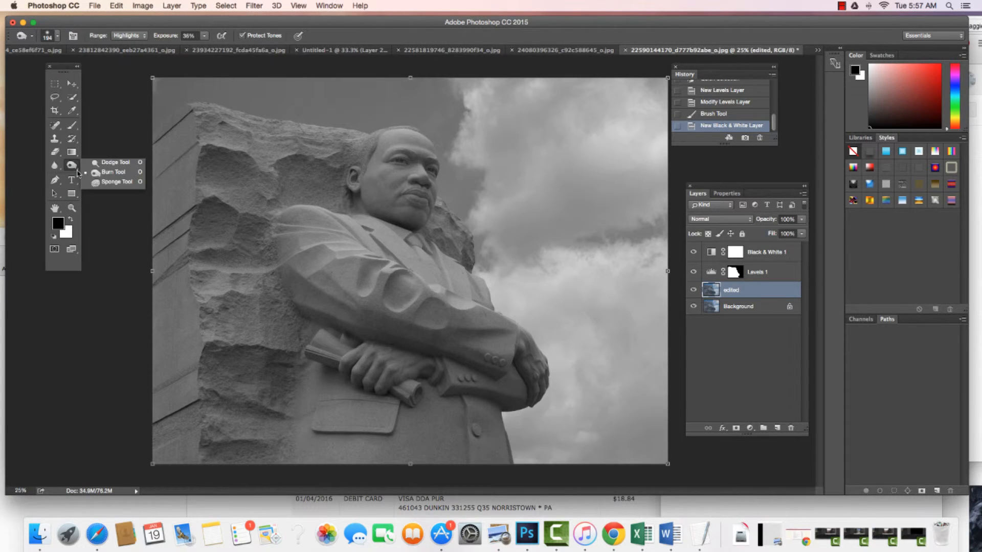
pyautogui.click(114, 162)
pyautogui.click(146, 36)
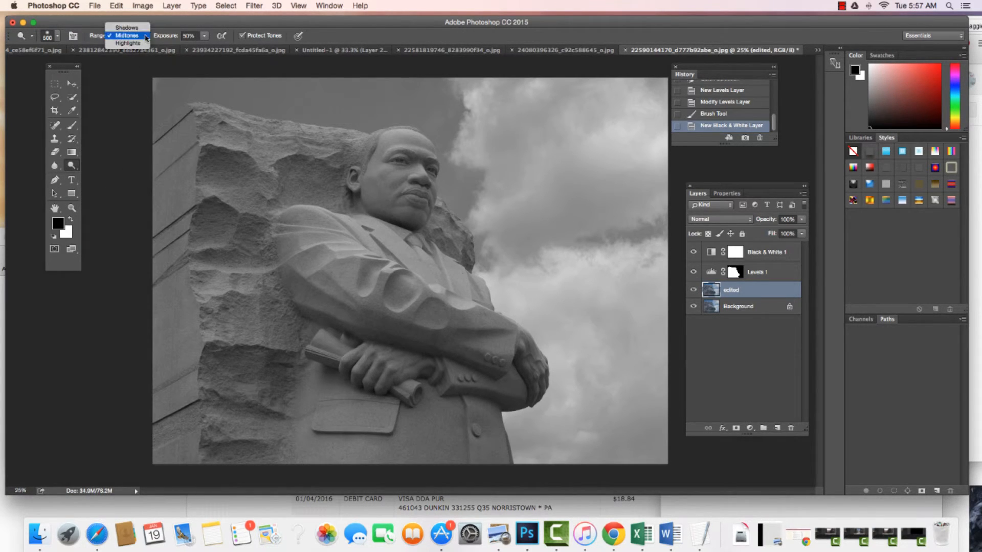
pyautogui.click(127, 43)
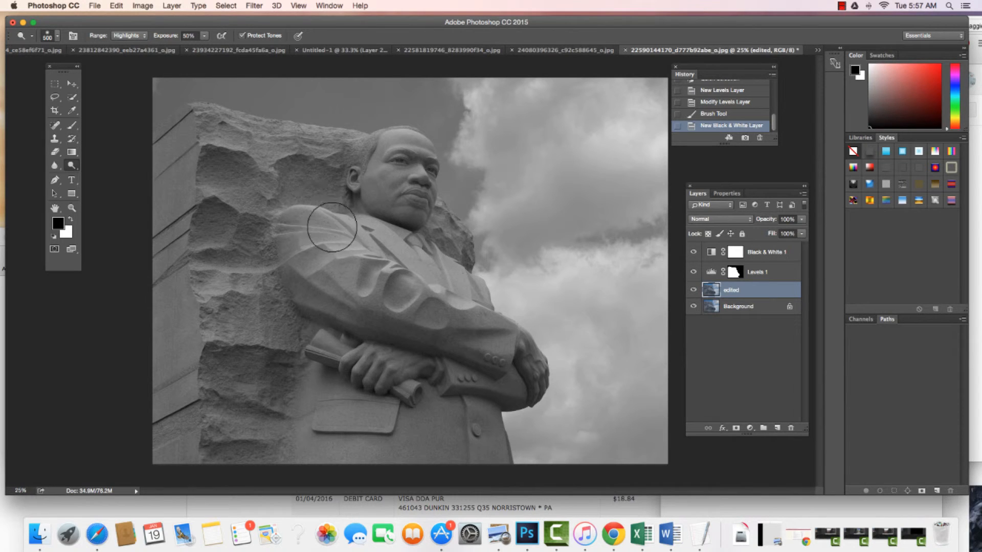
# Try dodging the statue's collar on the Levels 1 mask and its shoulder on the edited layer at 50% exposure.
pyautogui.click(761, 274)
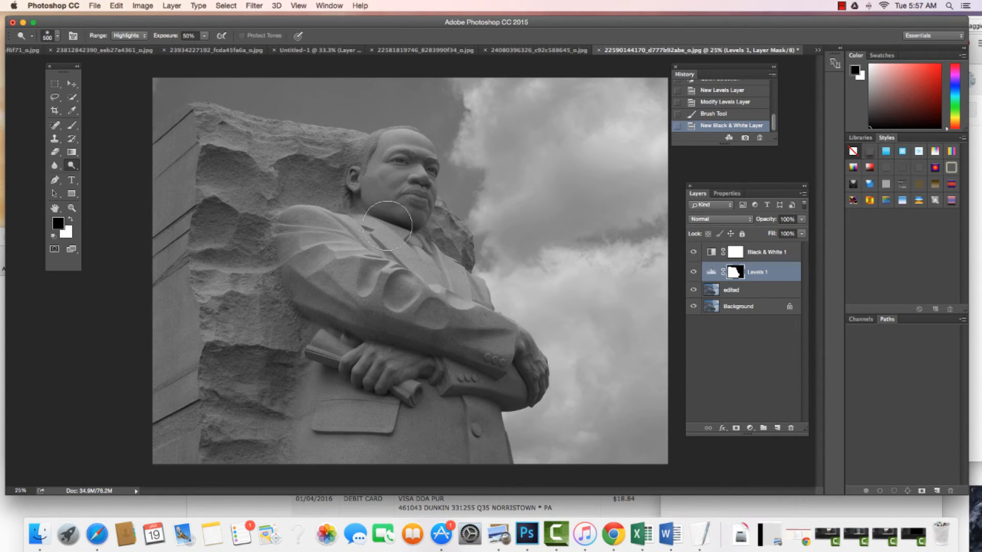
pyautogui.moveTo(381, 205); pyautogui.dragTo(416, 225)
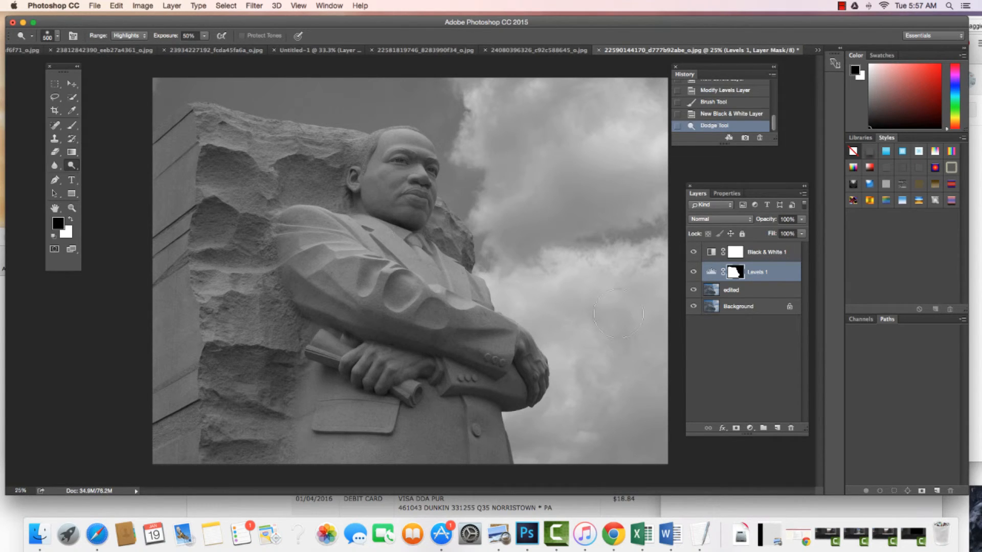
pyautogui.click(753, 294)
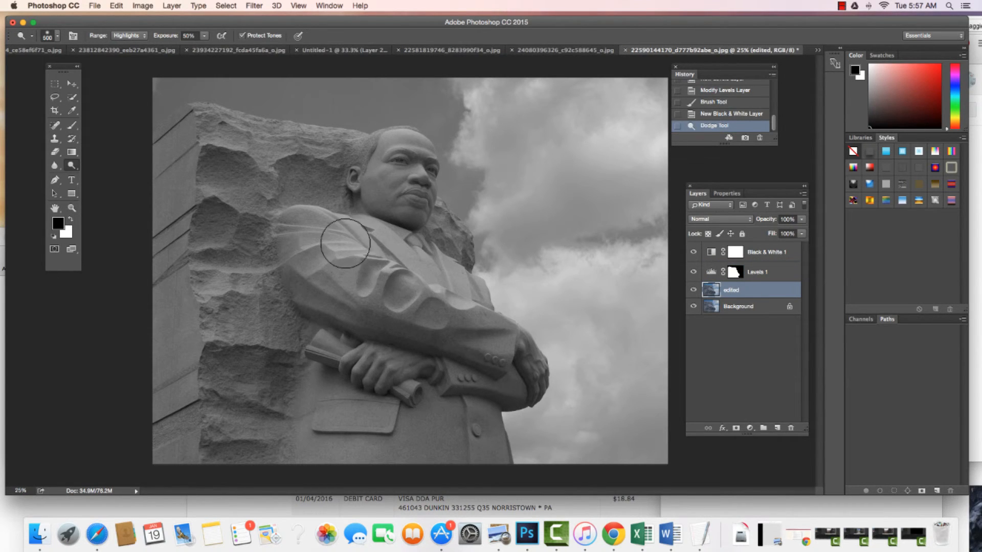
pyautogui.moveTo(343, 237)
pyautogui.mouseDown()
pyautogui.moveTo(330, 238)
pyautogui.moveTo(404, 279)
pyautogui.moveTo(448, 281)
pyautogui.moveTo(363, 236)
pyautogui.mouseUp()
pyautogui.press('super+z')
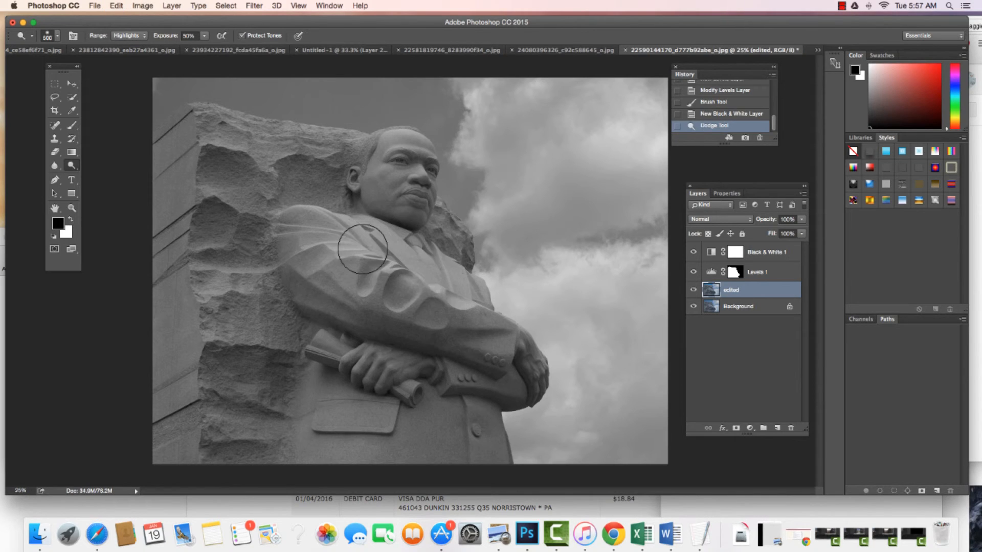
# Dodge the highlights of the statue's jacket folds and forehead at 14% exposure, and check the result by toggling the edited layer's visibility.
pyautogui.click(205, 37)
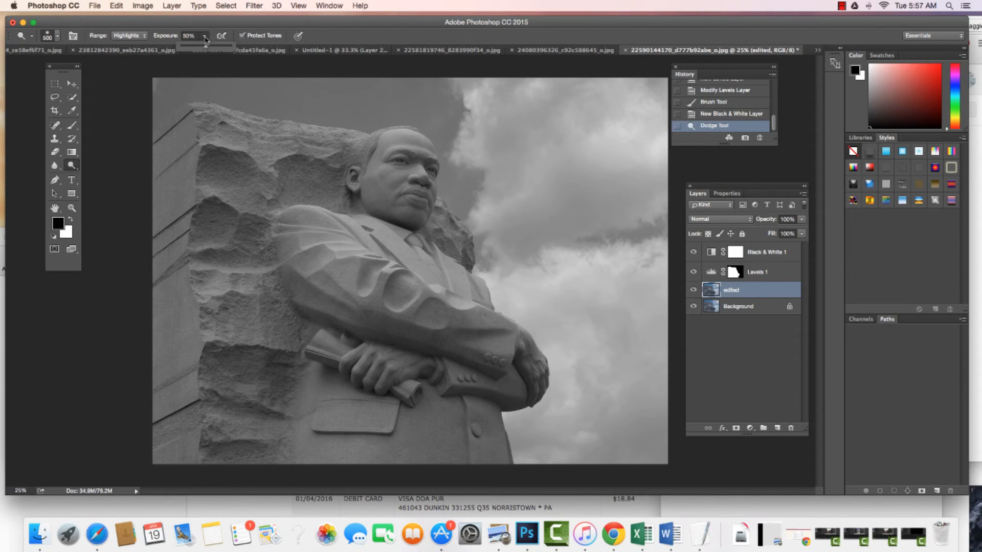
pyautogui.moveTo(206, 50); pyautogui.dragTo(187, 50)
pyautogui.moveTo(357, 230)
pyautogui.mouseDown()
pyautogui.moveTo(364, 265)
pyautogui.moveTo(399, 289)
pyautogui.moveTo(447, 299)
pyautogui.moveTo(400, 243)
pyautogui.moveTo(408, 169)
pyautogui.moveTo(399, 154)
pyautogui.moveTo(386, 180)
pyautogui.moveTo(303, 156)
pyautogui.moveTo(349, 204)
pyautogui.moveTo(315, 244)
pyautogui.moveTo(405, 312)
pyautogui.moveTo(501, 358)
pyautogui.moveTo(476, 382)
pyautogui.moveTo(457, 383)
pyautogui.moveTo(398, 377)
pyautogui.moveTo(352, 356)
pyautogui.moveTo(363, 405)
pyautogui.moveTo(420, 430)
pyautogui.moveTo(448, 424)
pyautogui.moveTo(437, 391)
pyautogui.moveTo(470, 432)
pyautogui.moveTo(460, 339)
pyautogui.moveTo(371, 248)
pyautogui.mouseUp()
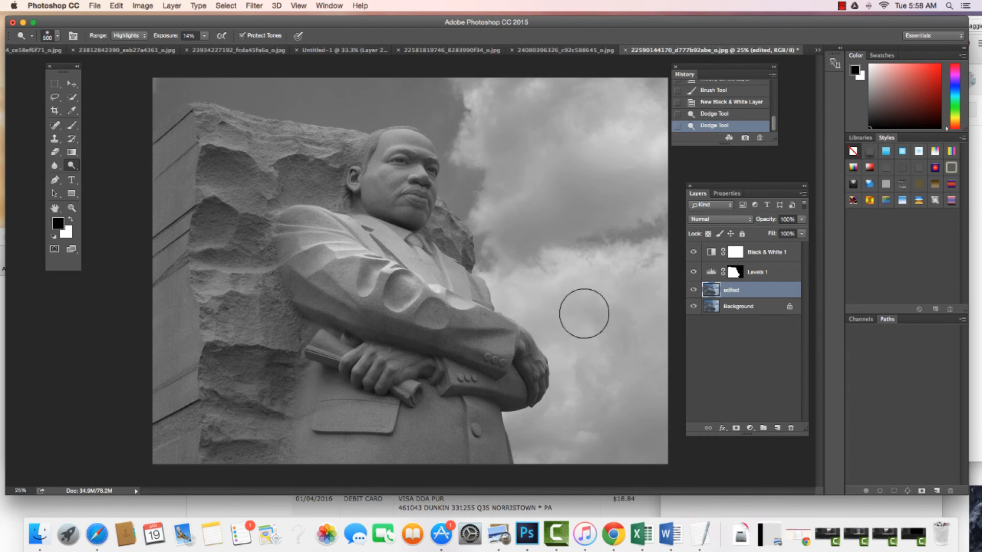
pyautogui.click(407, 165)
pyautogui.click(408, 166)
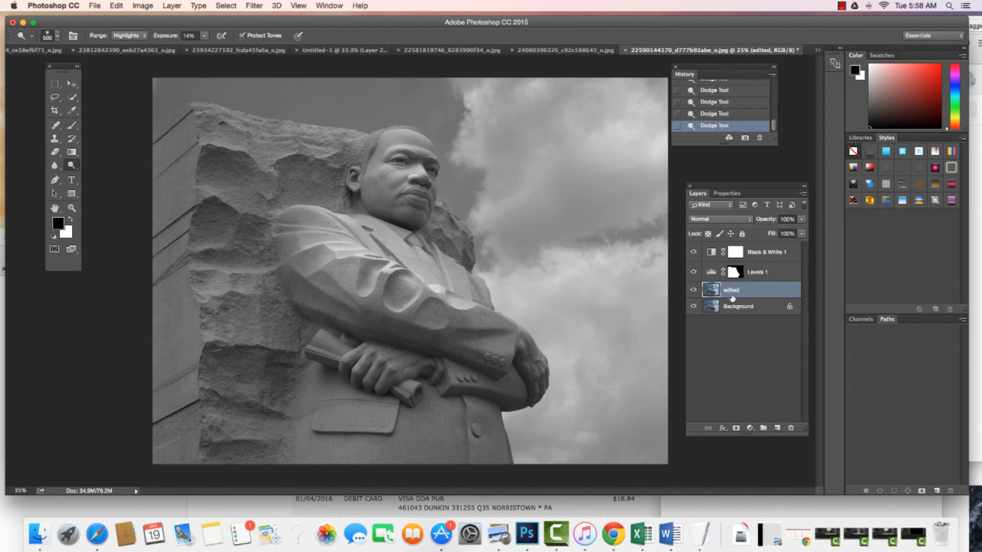
pyautogui.click(693, 290)
pyautogui.click(841, 7)
pyautogui.click(846, 31)
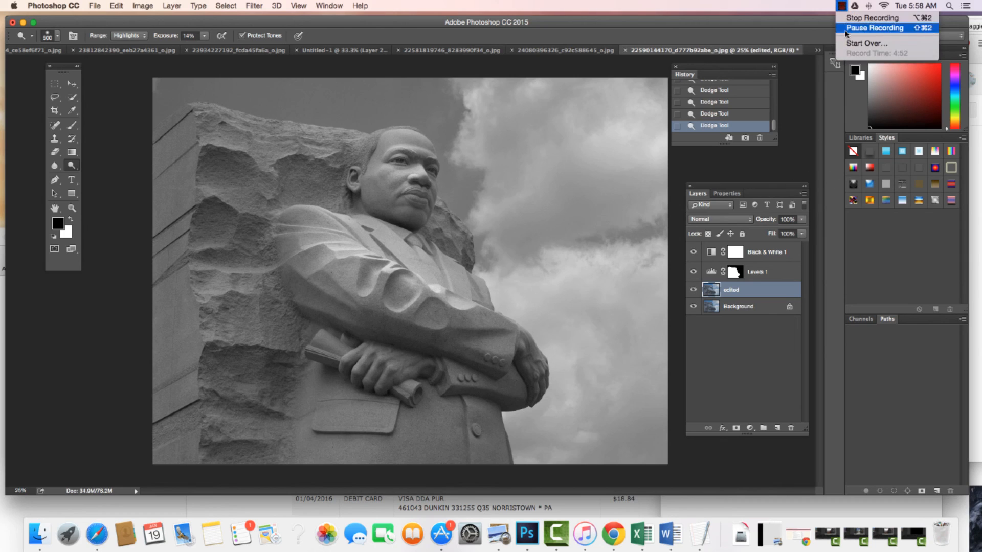